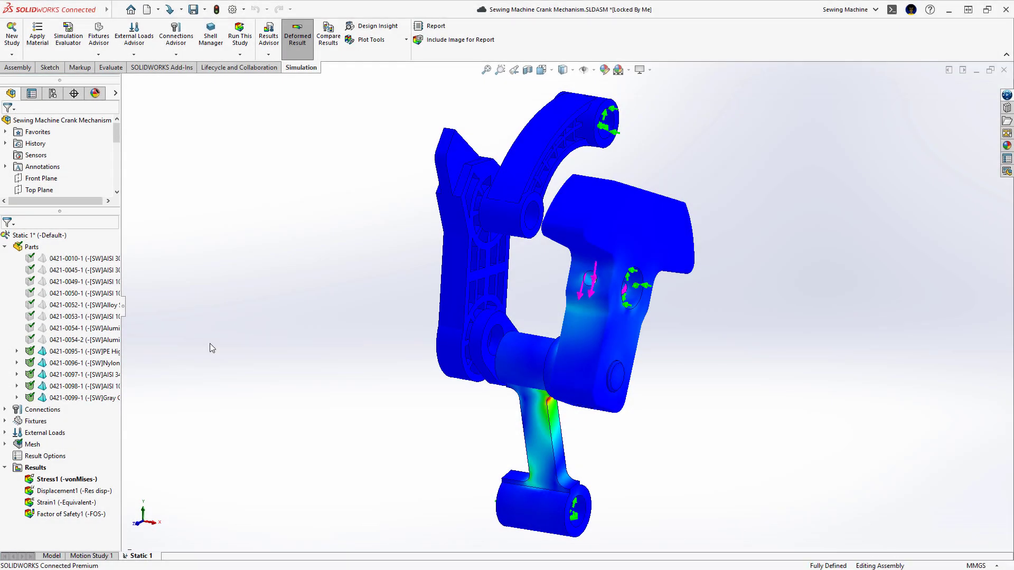
Step: Open part 0421-0097-1's material editor and expand the Sewing Machine Materials Plastics folder
right_click(113, 373)
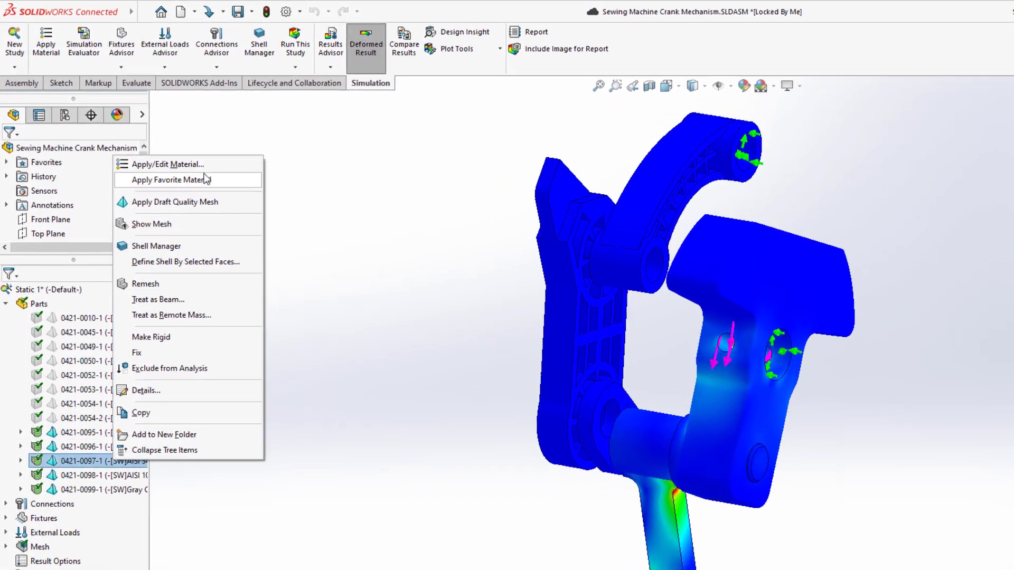
click(225, 188)
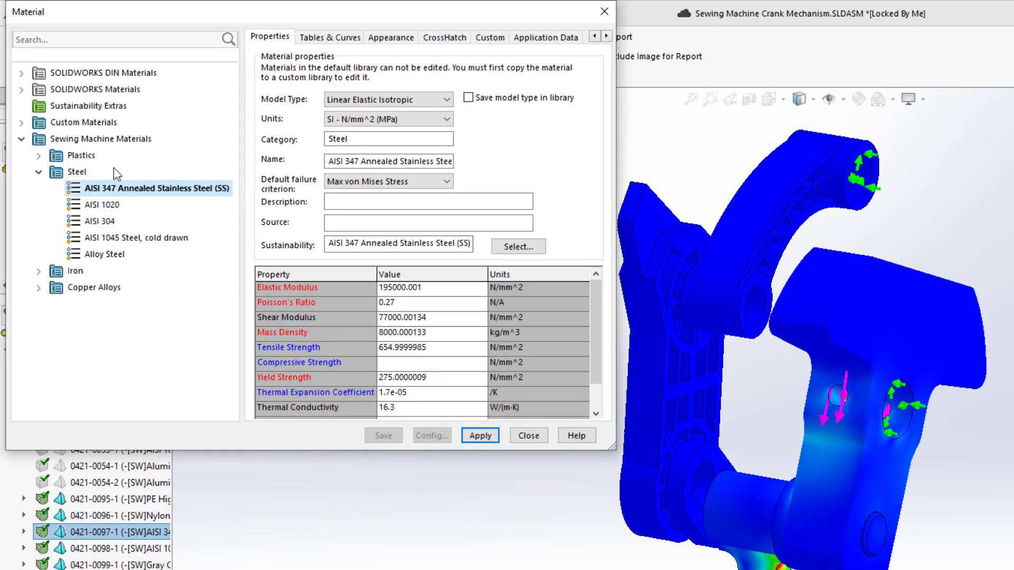
click(40, 156)
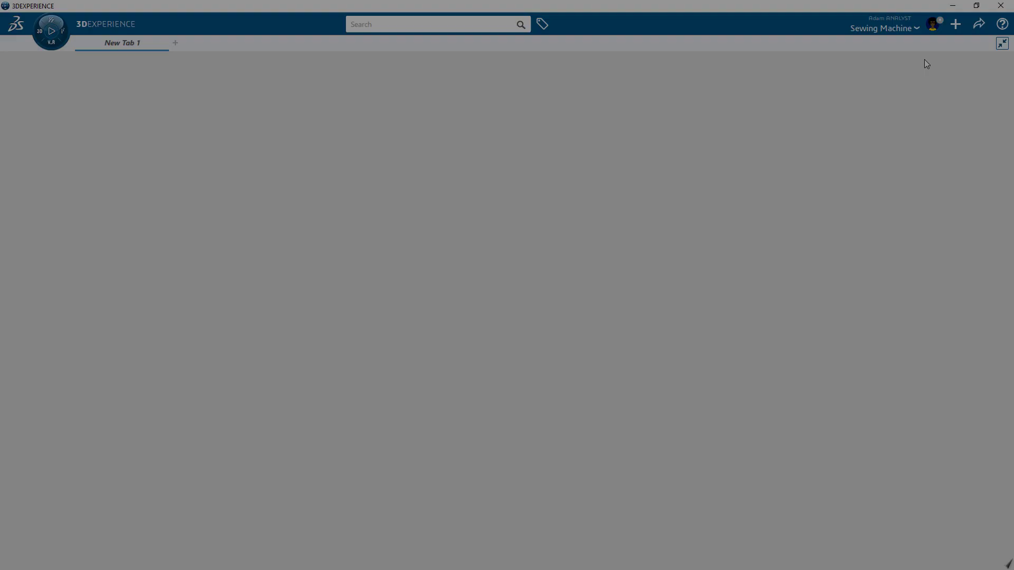
Step: Import Sewing Machine Materials.sldmat into 3DEXPERIENCE as a materials library
click(954, 24)
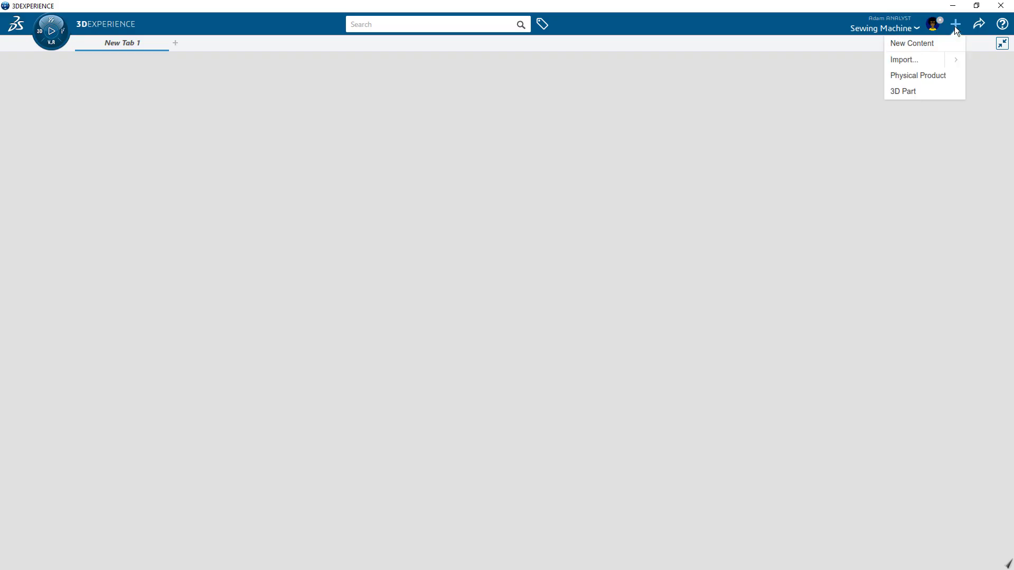
click(928, 61)
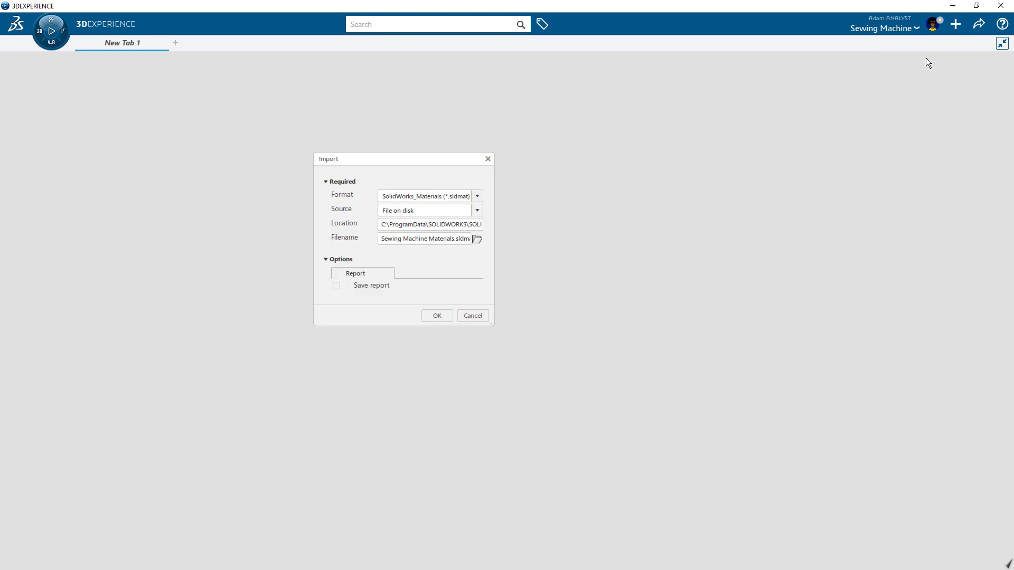
click(478, 240)
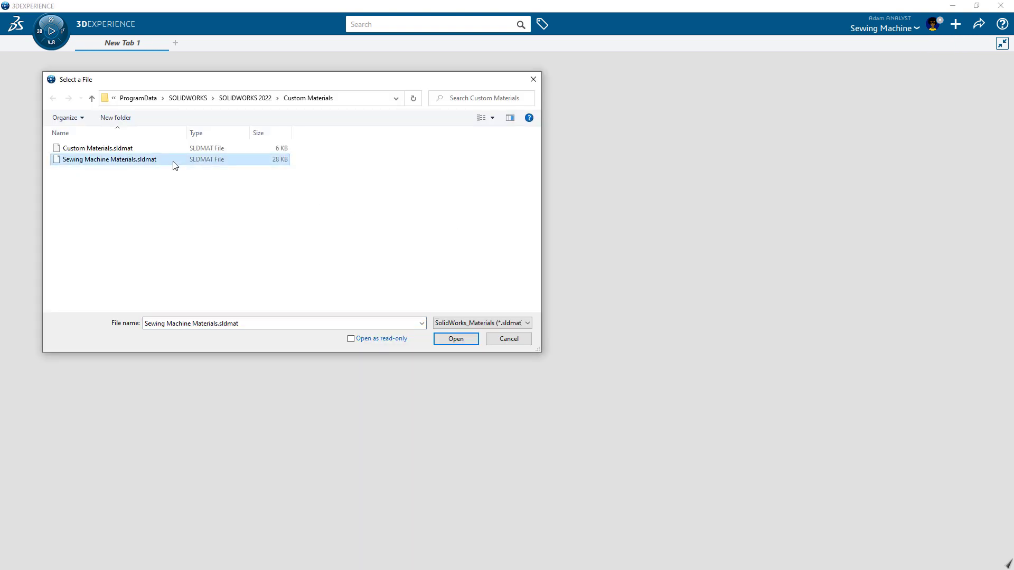
click(454, 339)
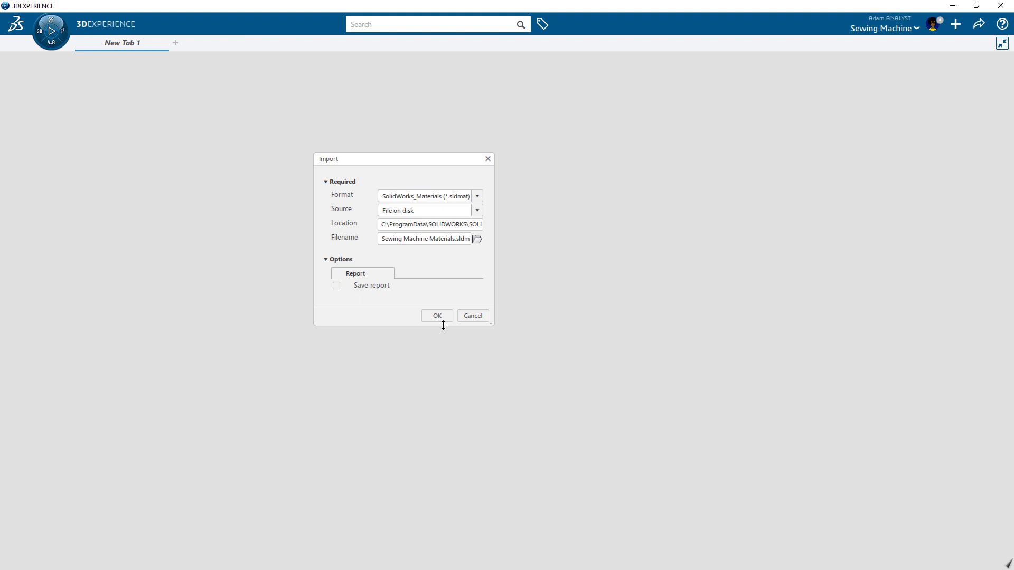
click(447, 318)
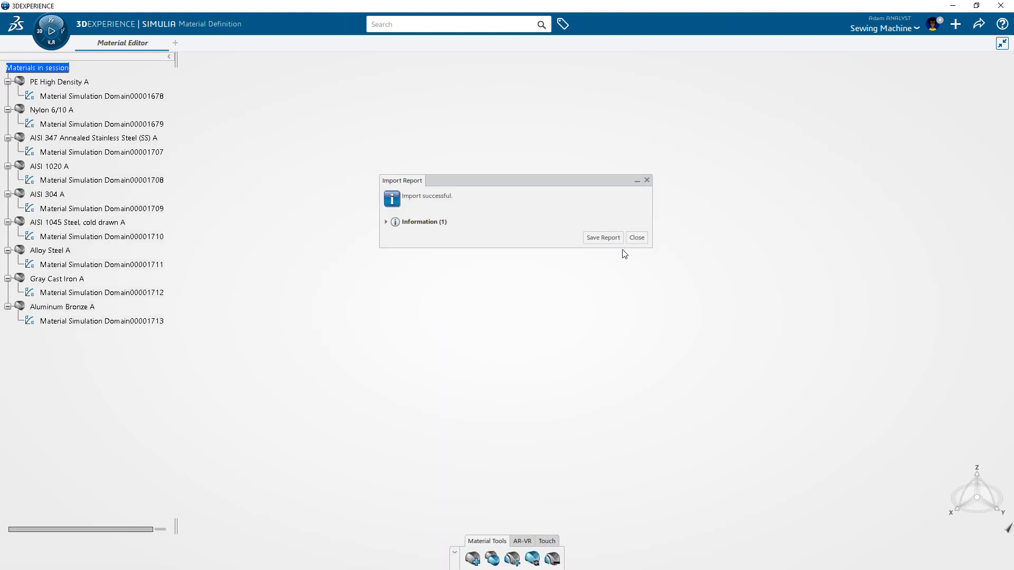
Step: Close the import report and open Alloy Steel's Material Simulation Domain behaviours
click(638, 237)
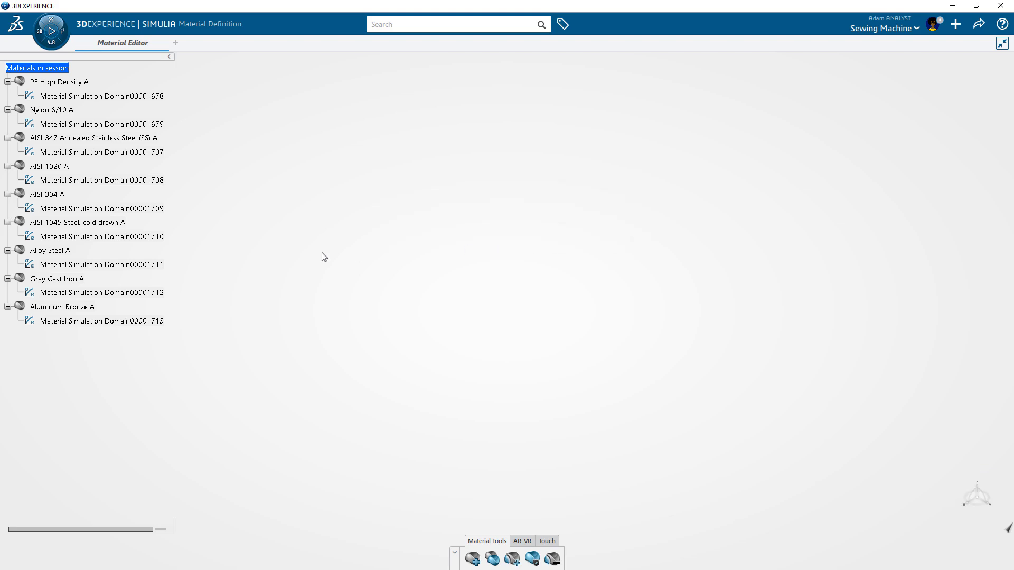
double_click(159, 267)
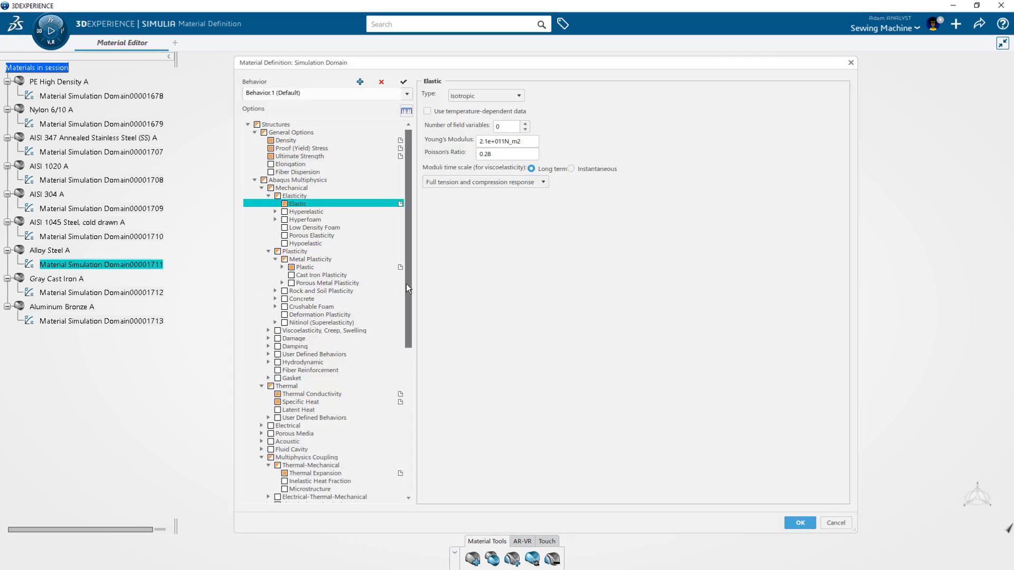
drag(406, 284, 403, 371)
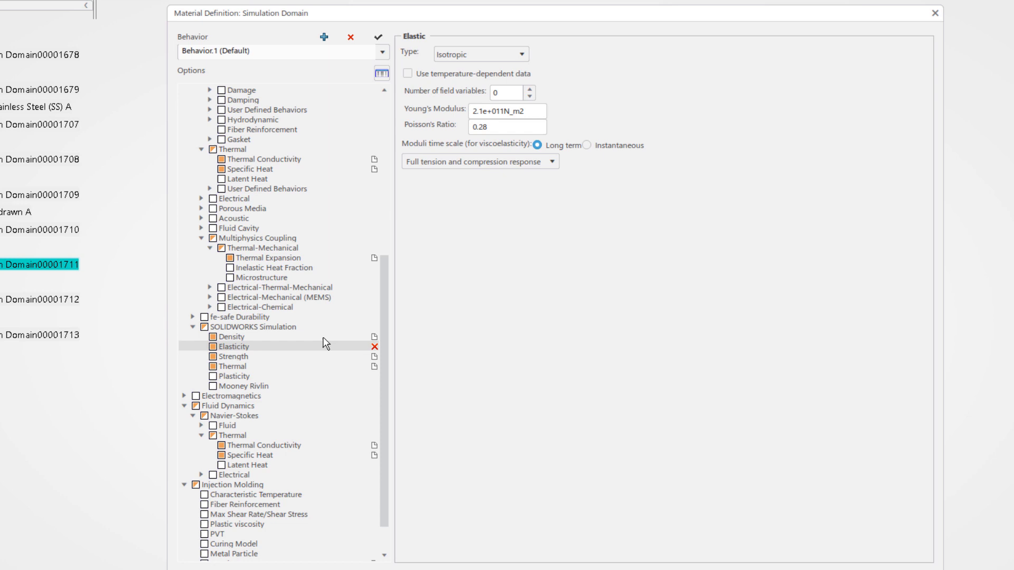
click(322, 327)
mouse_move(381, 292)
mouse_down()
mouse_move(398, 139)
mouse_move(368, 111)
mouse_up()
Step: Enable Ductile Damage, import the H340LAD Ductile table, and plot it as an XY curve
click(210, 356)
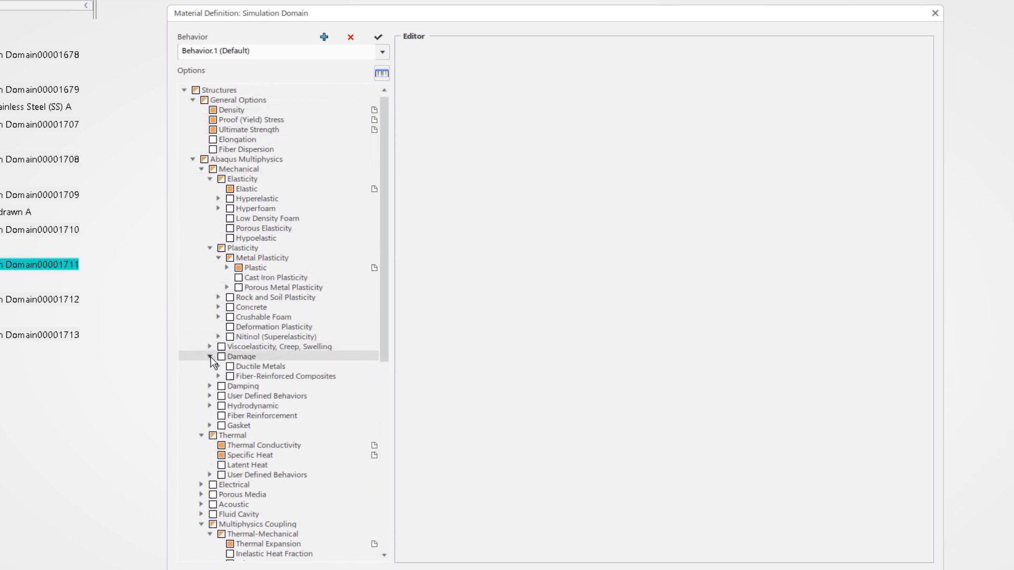
click(227, 376)
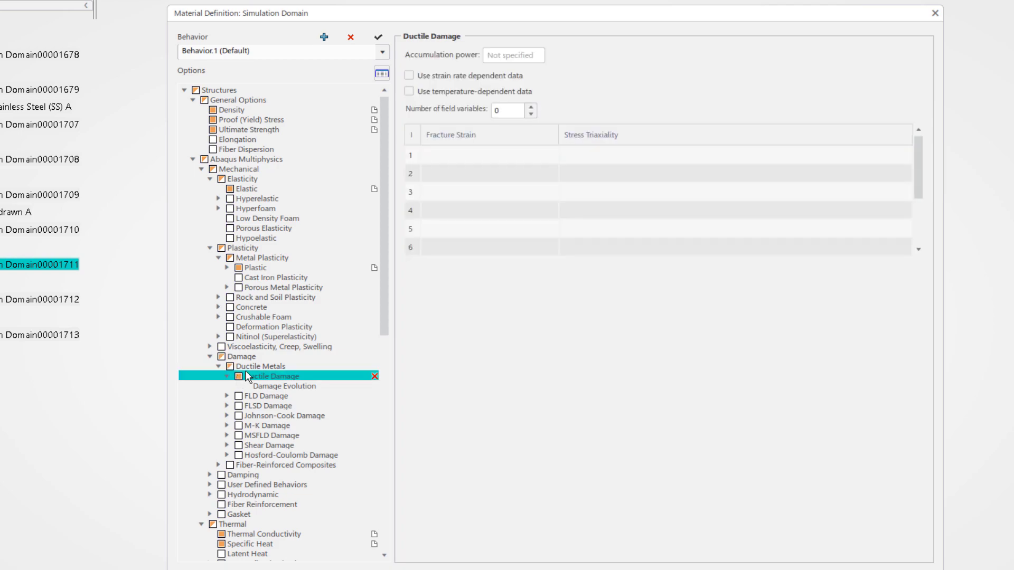
click(472, 223)
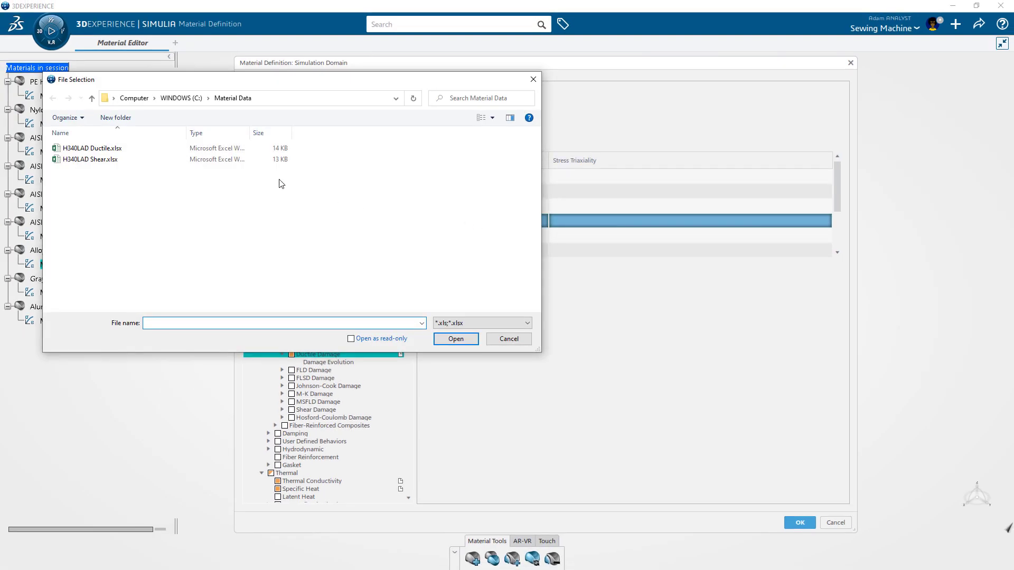
right_click(482, 208)
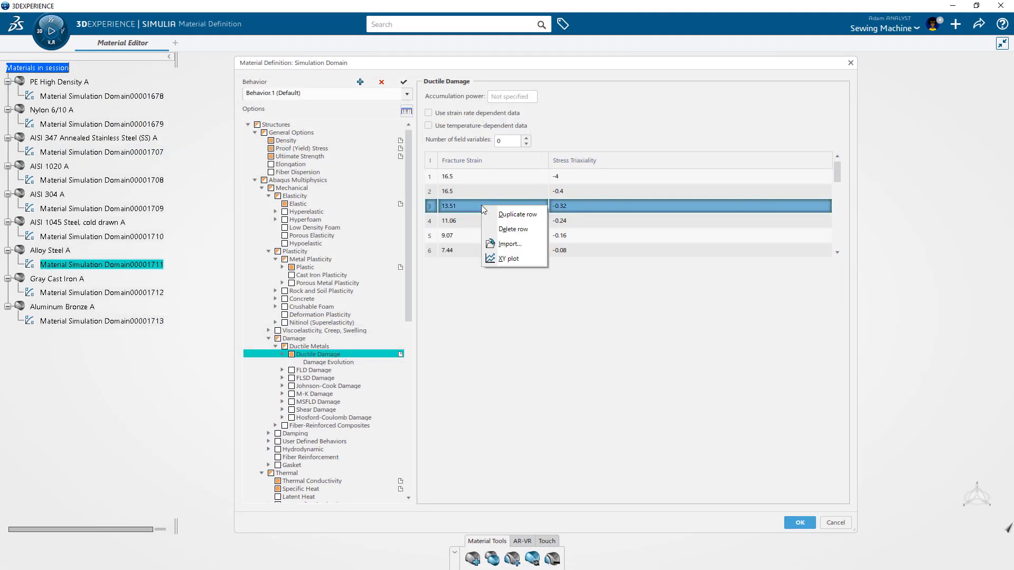
click(504, 258)
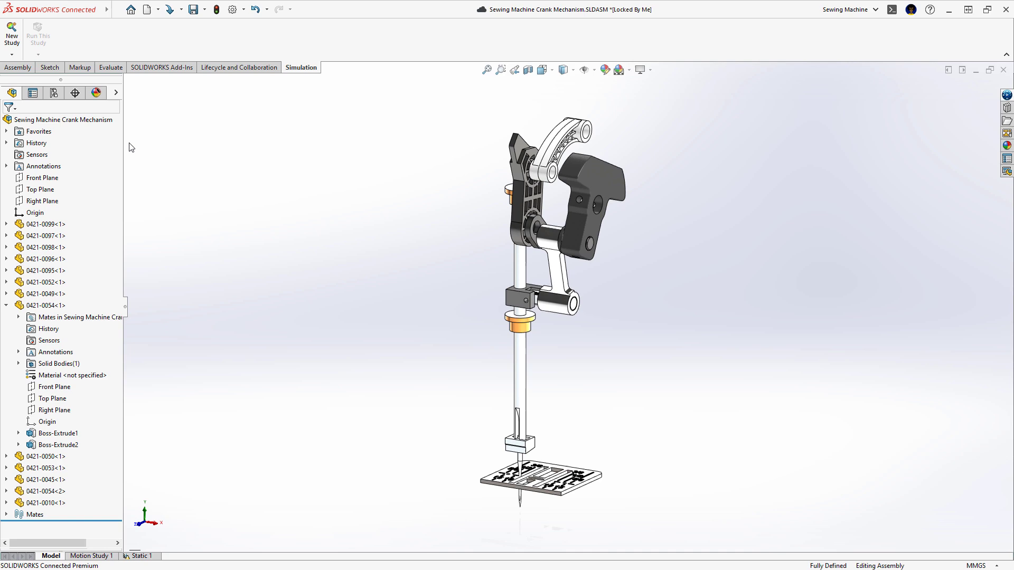
Step: Search 'alum' and apply 3DEXPERIENCE Aluminum Bronze to part 0421-0054
right_click(92, 379)
click(181, 181)
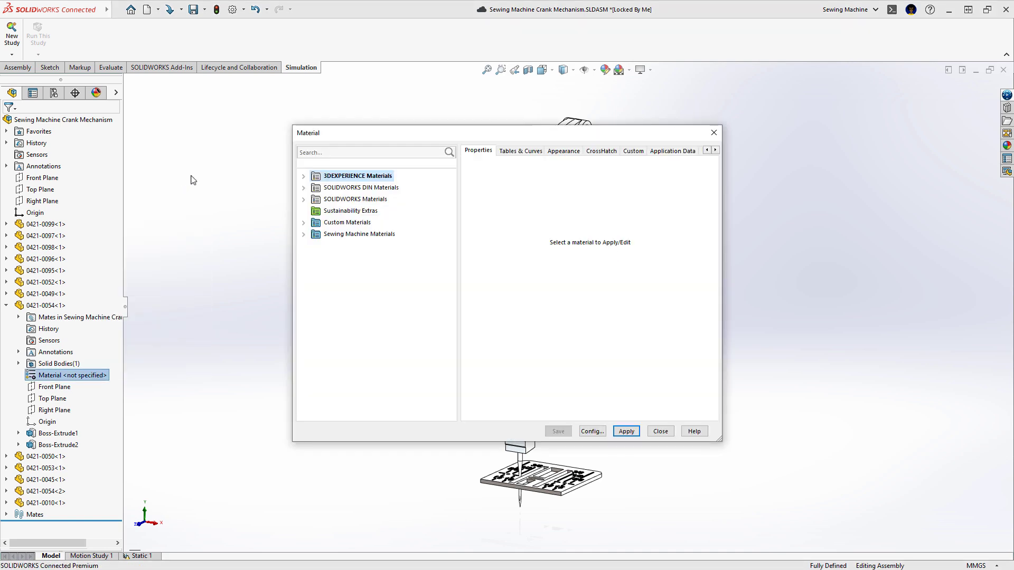
click(337, 150)
text(alu)
text(m)
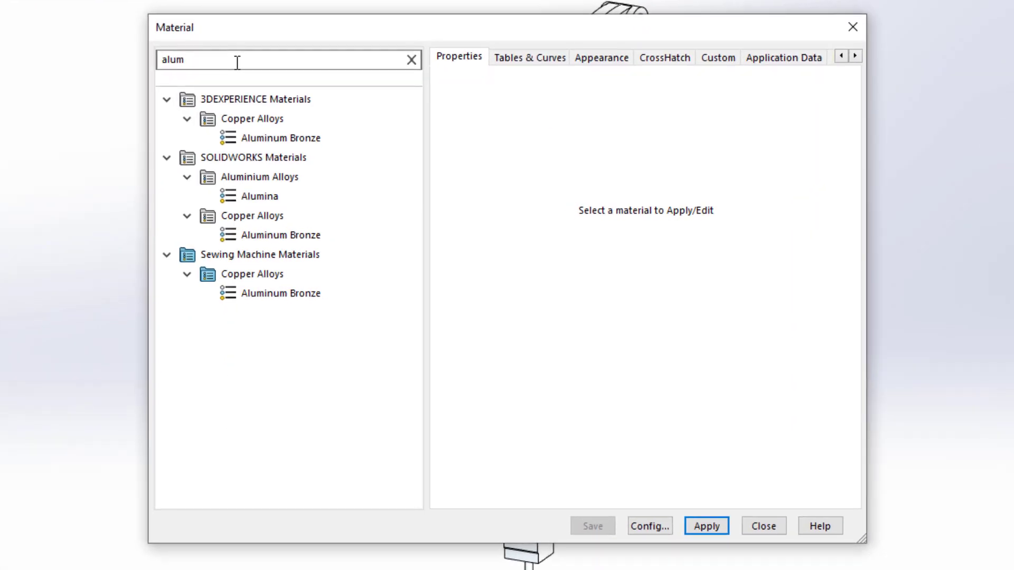
click(280, 138)
click(706, 526)
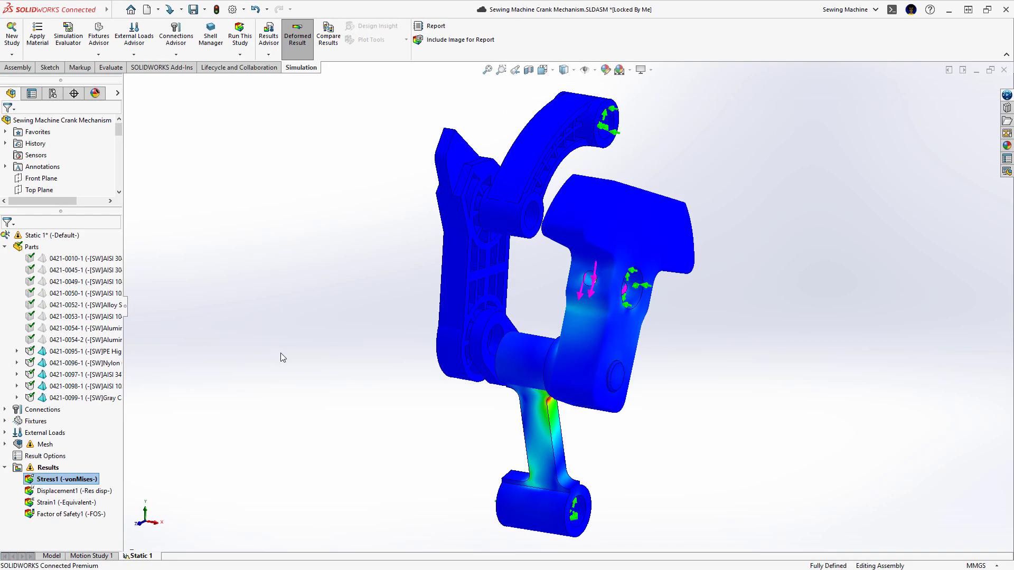
Step: Send the crank assembly to a 3DEXPERIENCE Mechanical Scenario, transferring the Static 1 study
click(1007, 95)
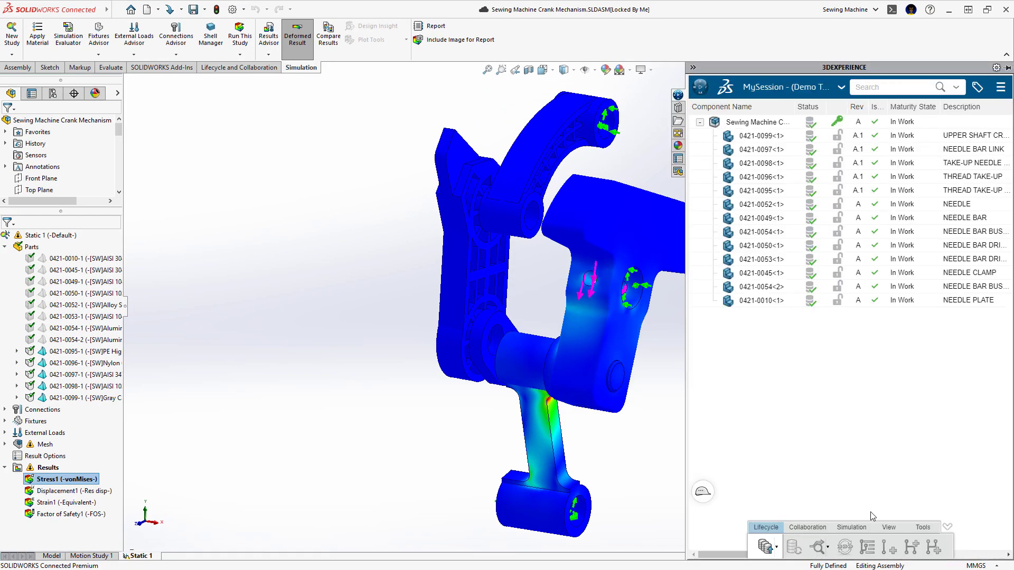
click(852, 527)
click(864, 546)
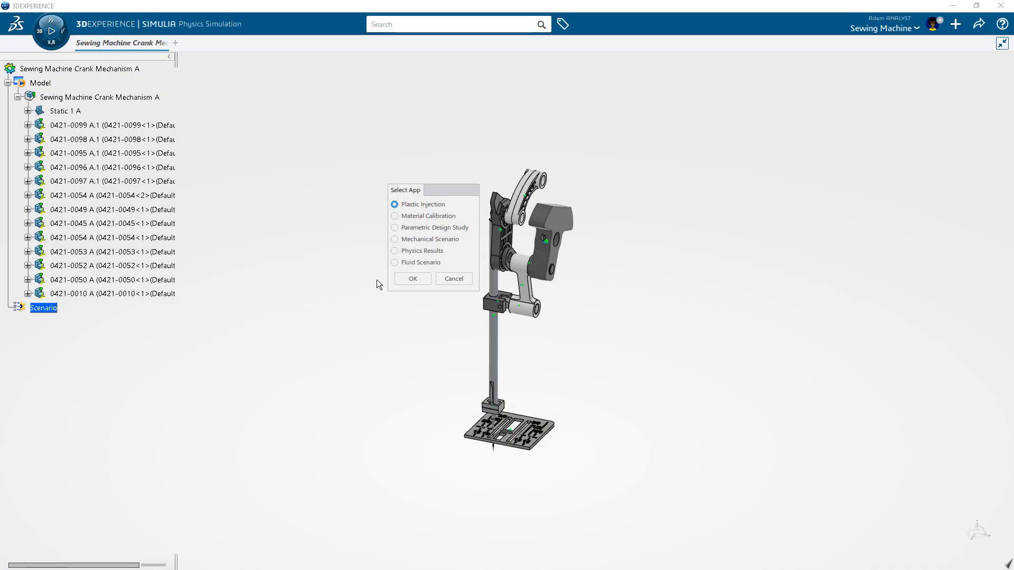
click(410, 279)
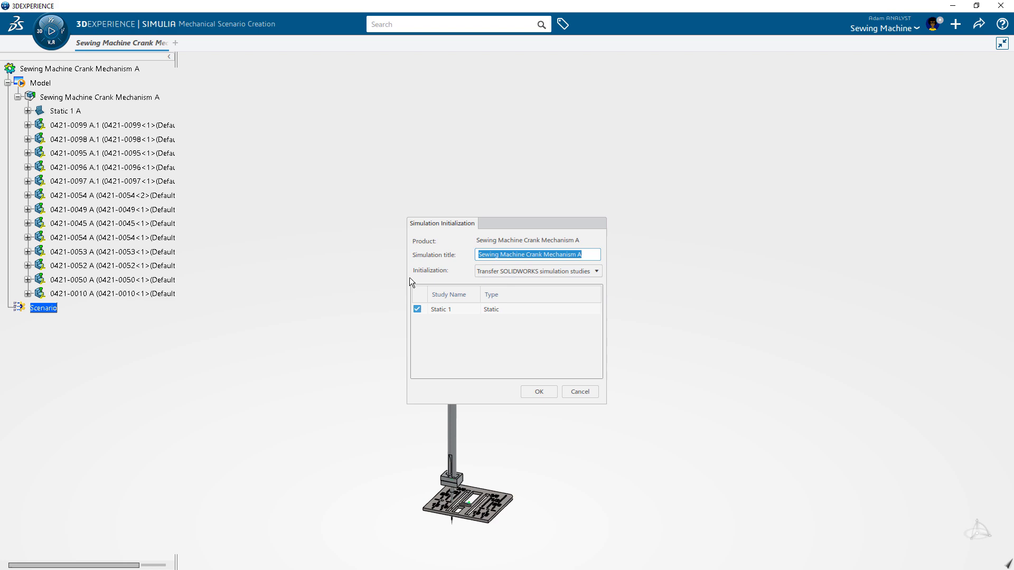
click(527, 392)
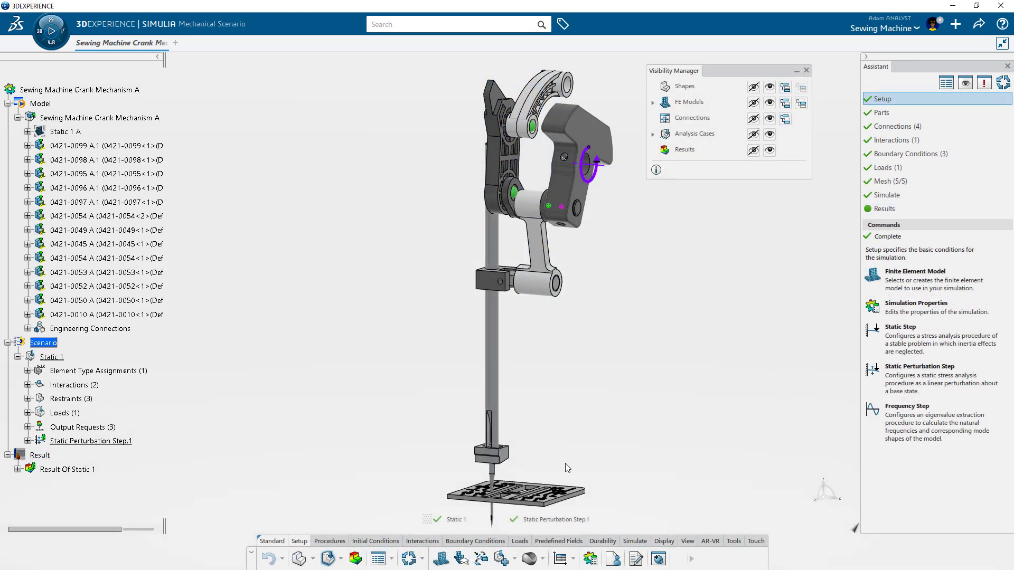
Step: Create analysis case 'Break' with a newly created finite element model
click(501, 558)
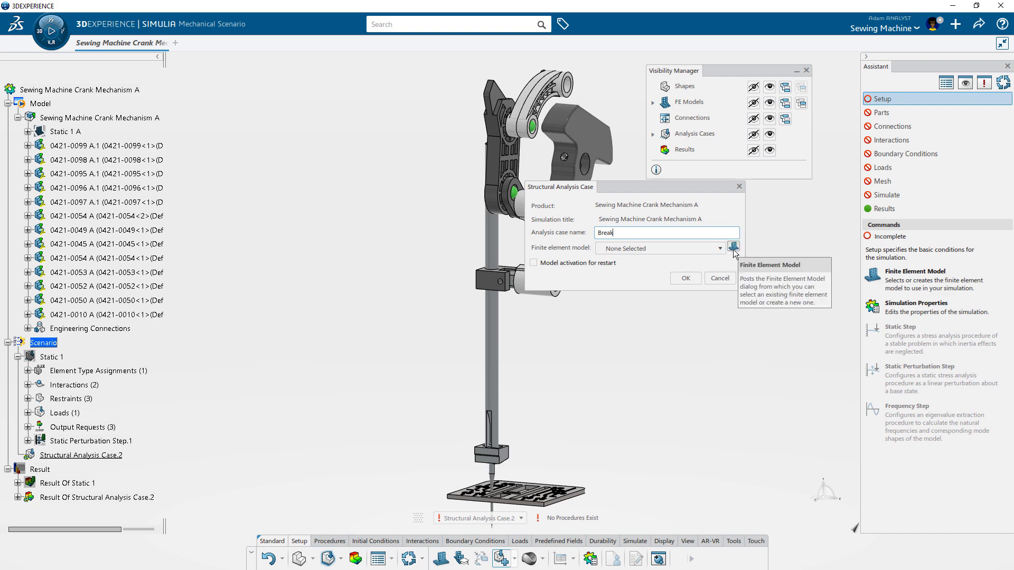
click(733, 250)
click(522, 318)
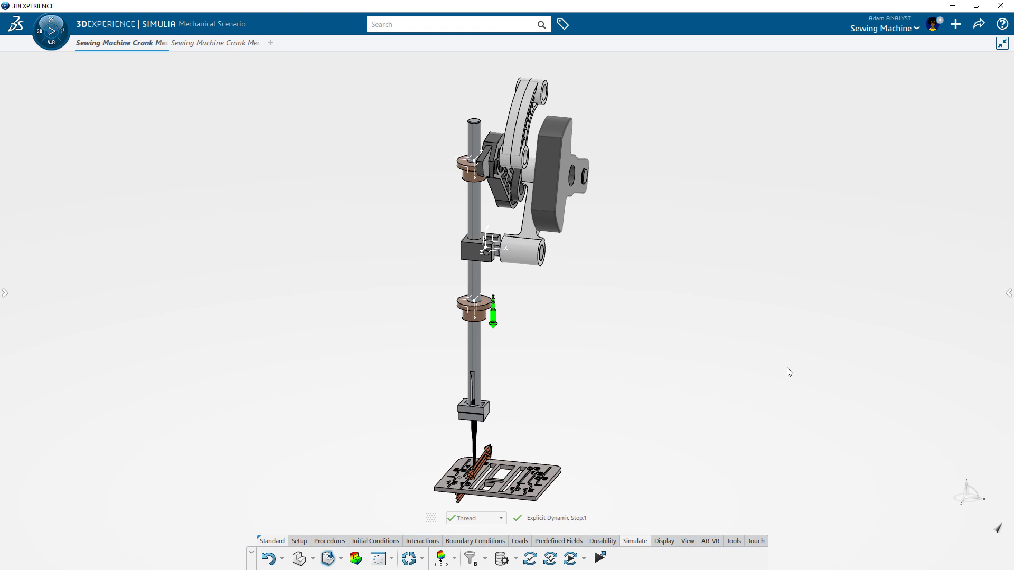
Step: Run only the Thread case on the cloud with 8 cores, excluding Static 1
click(598, 557)
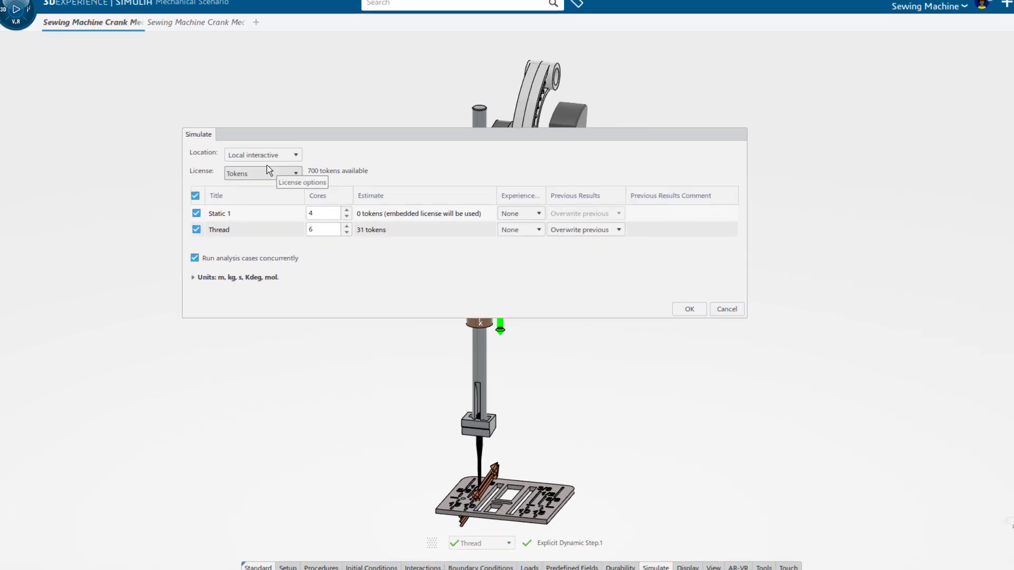
click(230, 133)
click(202, 174)
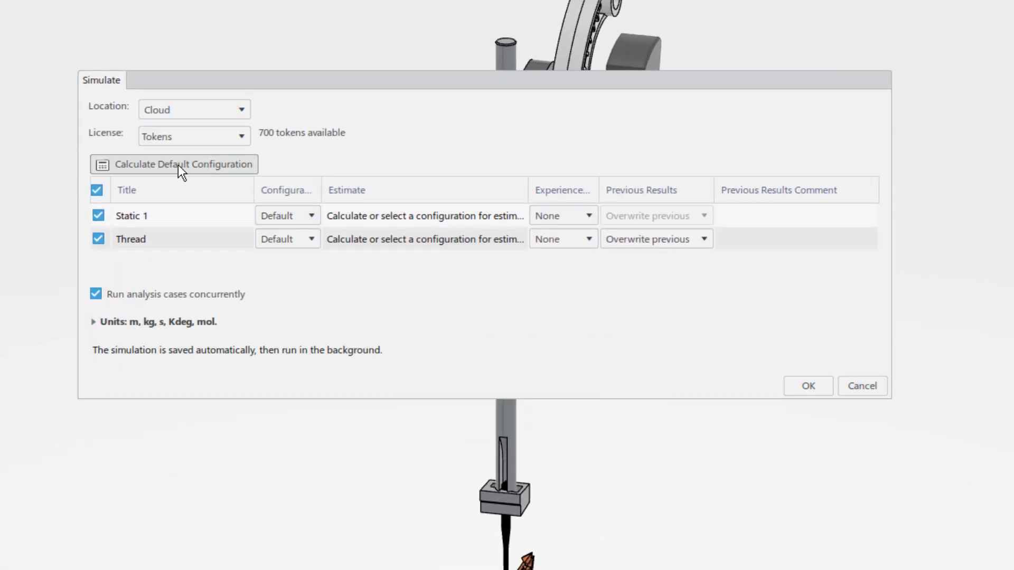
click(98, 216)
click(287, 239)
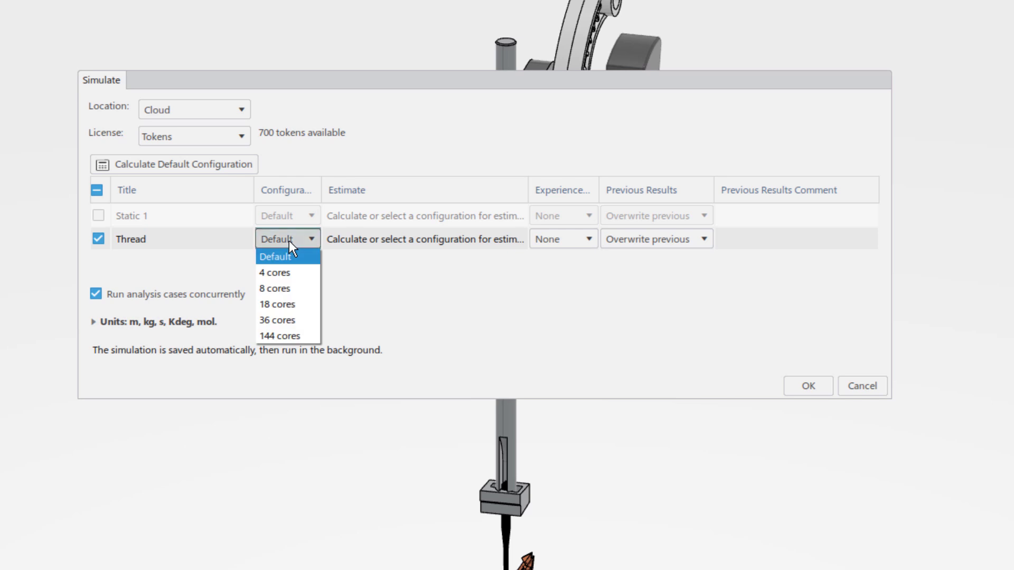
click(307, 290)
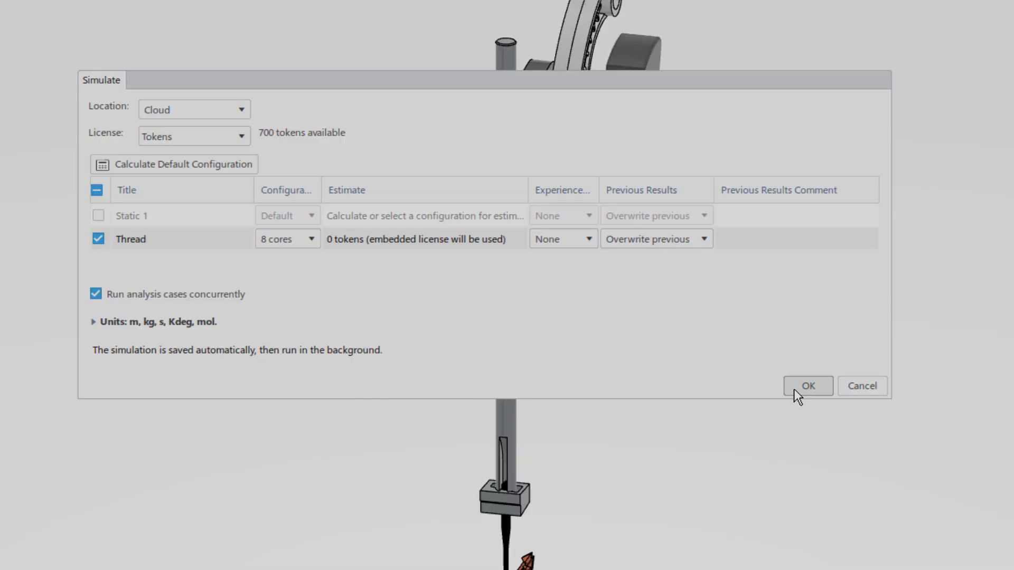
click(795, 388)
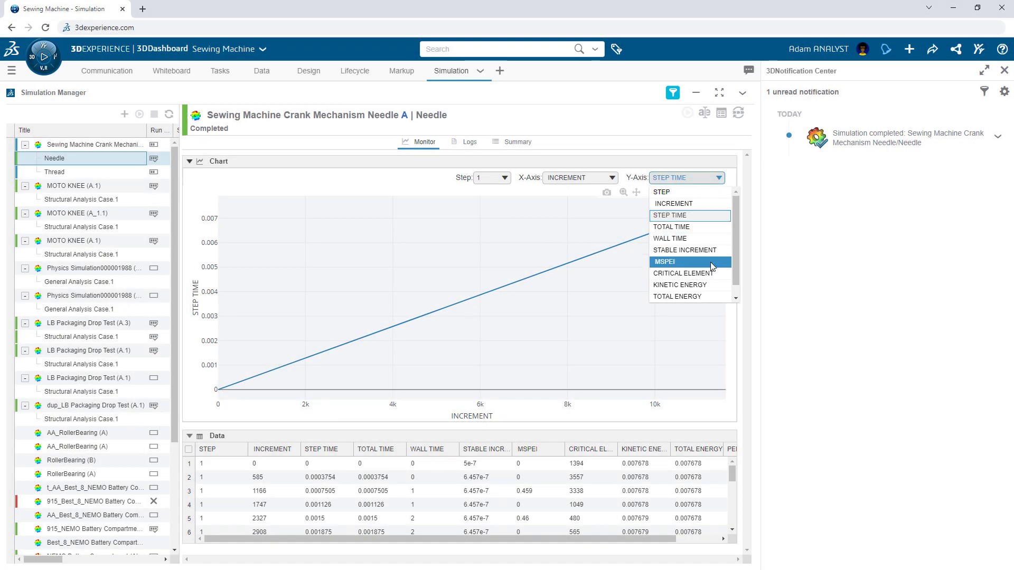
Step: Switch the Monitor chart's Y-axis to KINETIC ENERGY
click(712, 284)
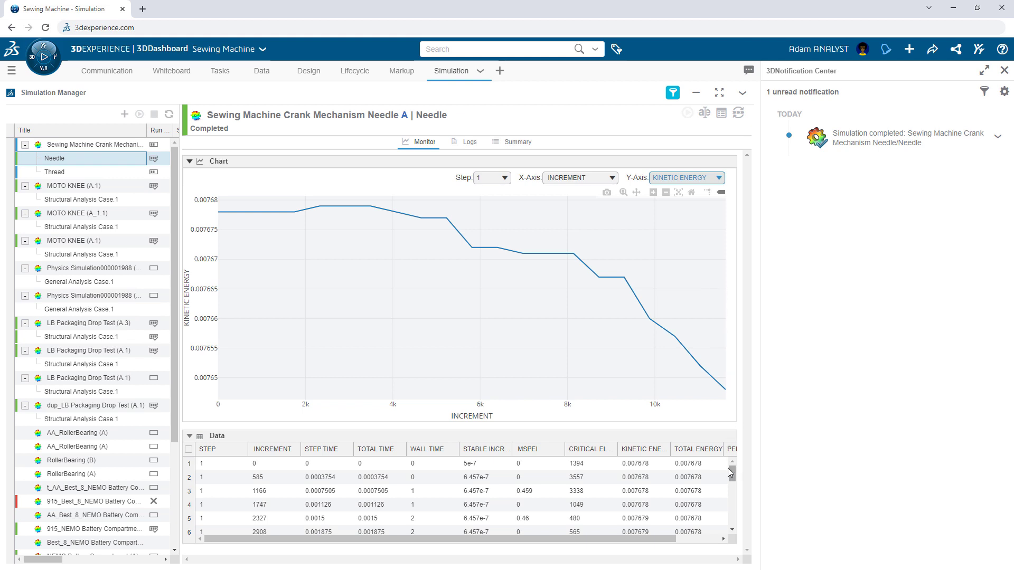
drag(729, 471, 733, 534)
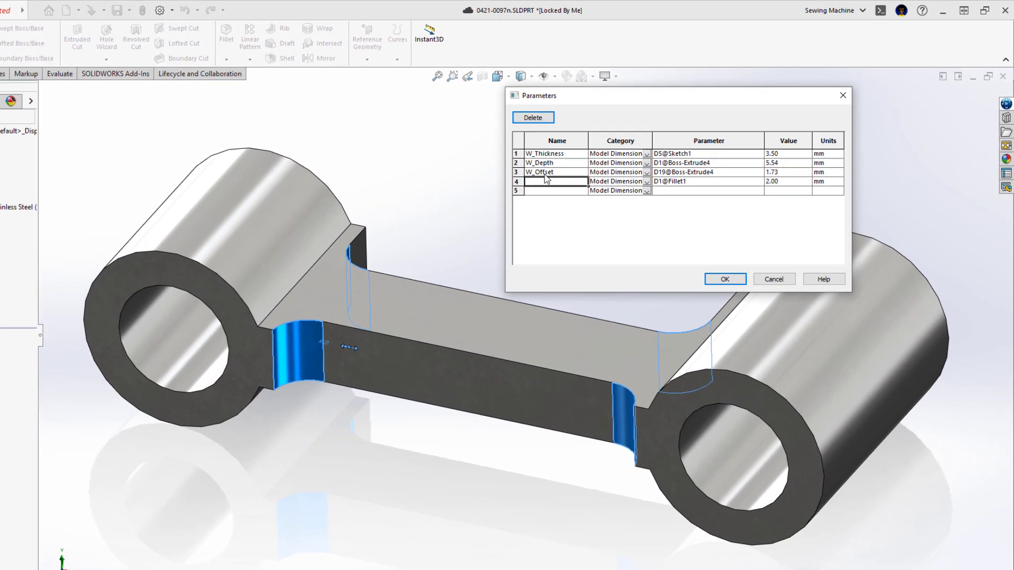
text(W_F)
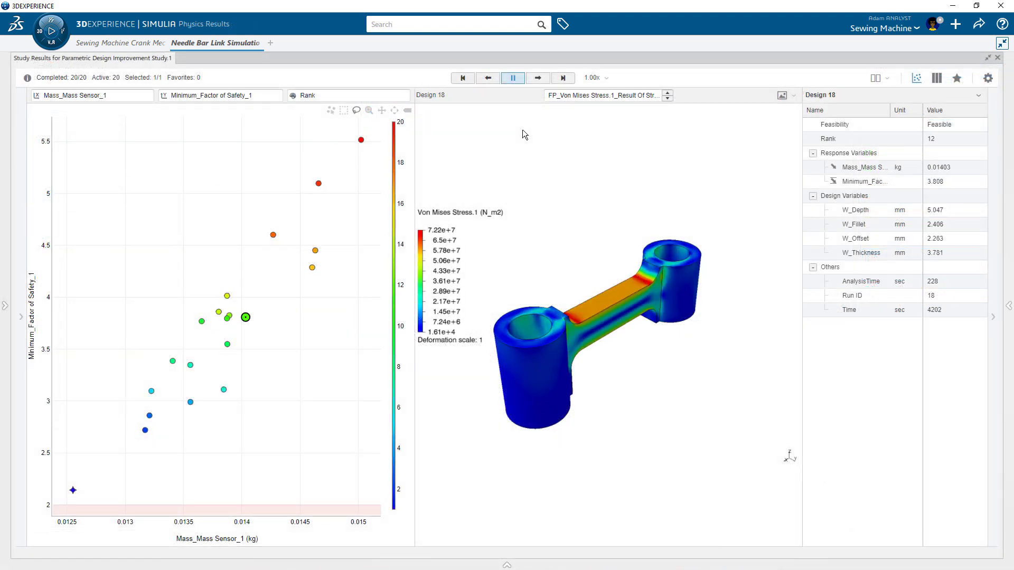
Step: Generate alternatives from Design 1 and swap the needle bar link for CAD00027438
click(512, 78)
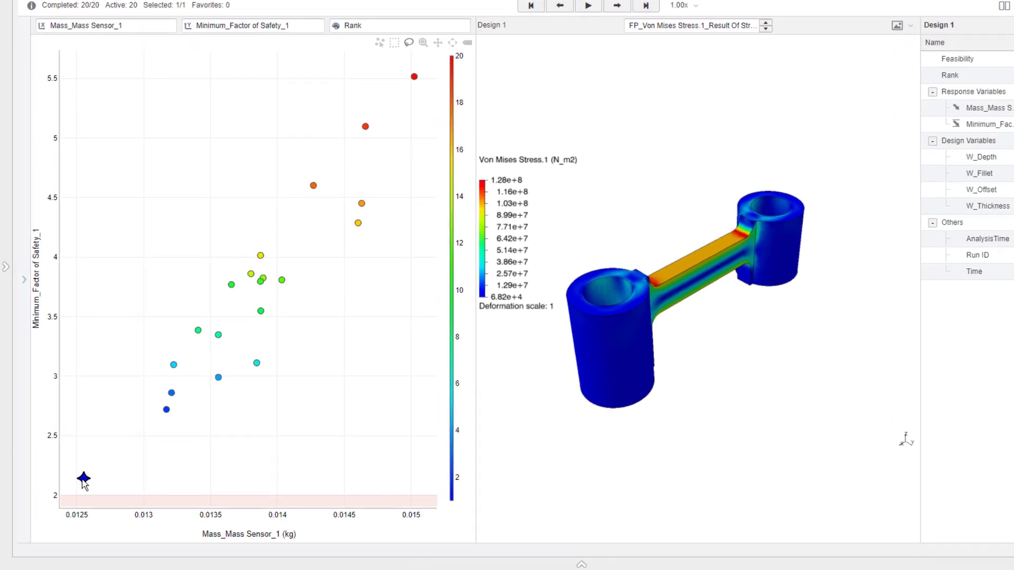
right_click(73, 490)
click(194, 422)
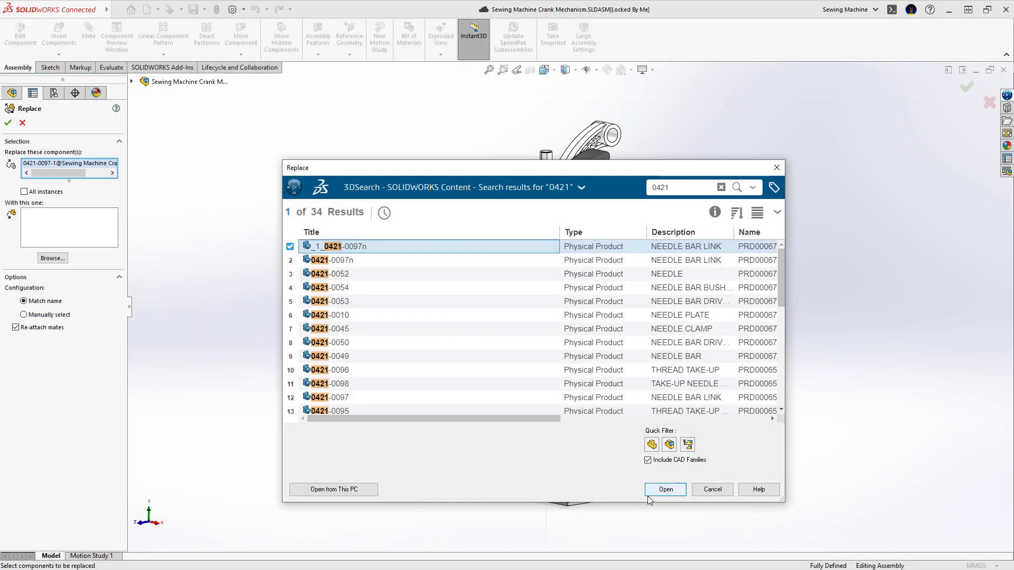
click(652, 492)
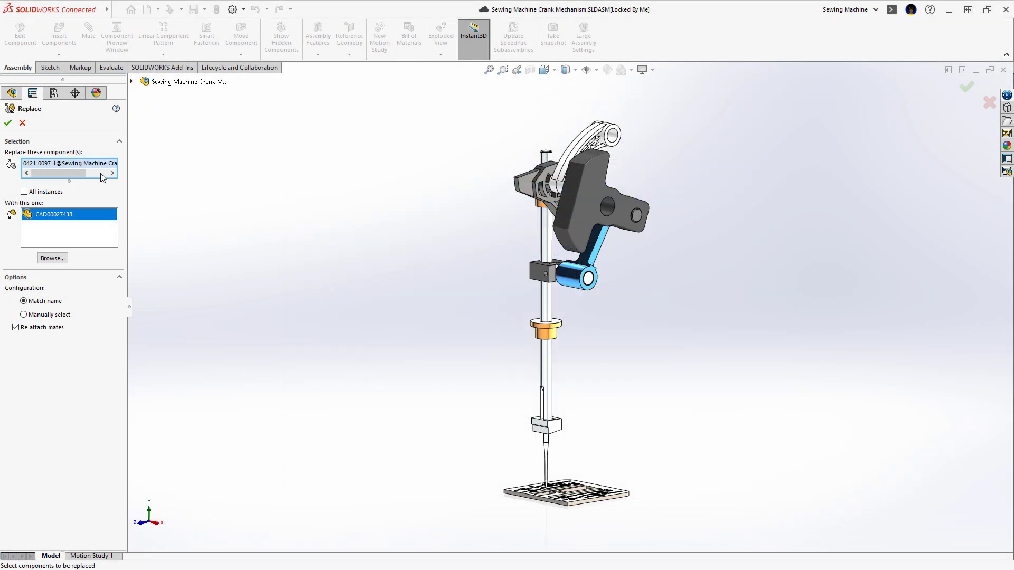
click(9, 123)
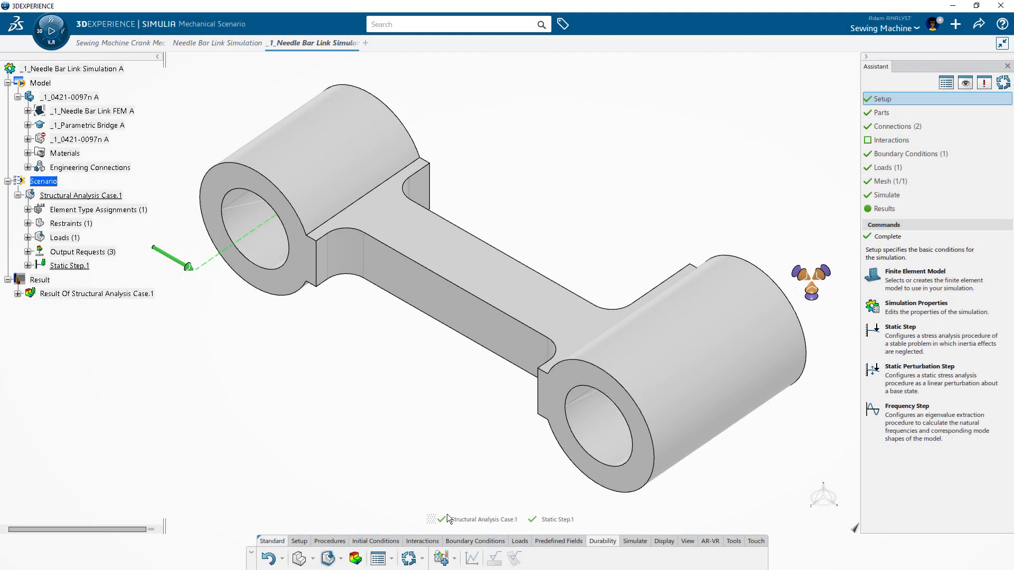
Step: Create a durability case with fatigue loading and center on the 6.59 minimum log life
click(448, 428)
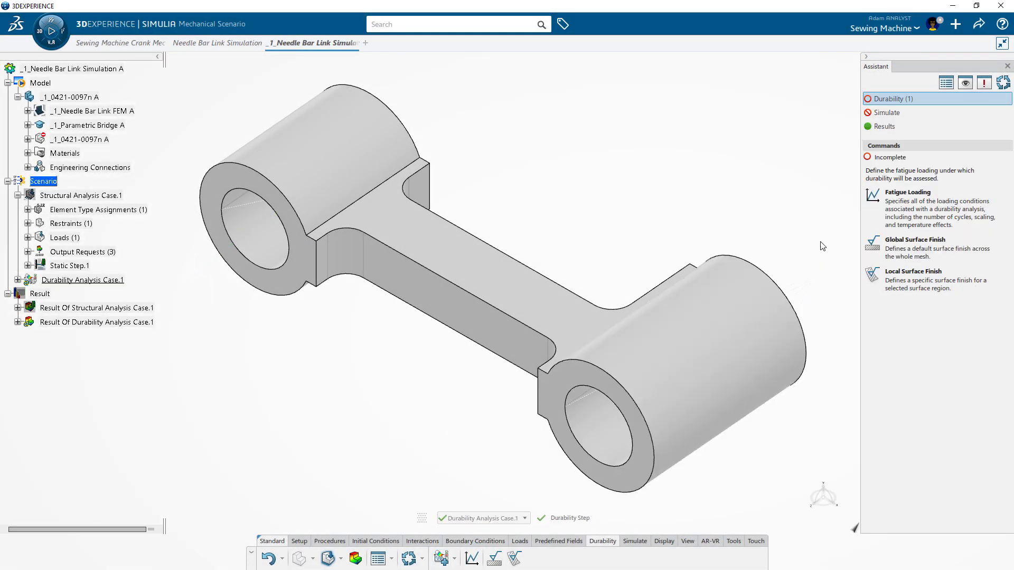
click(895, 209)
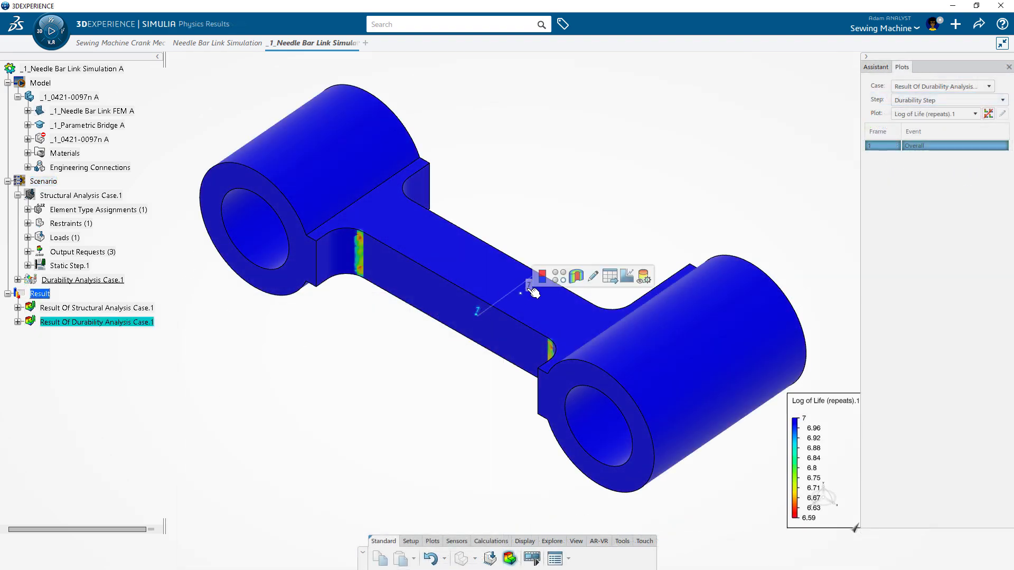
click(542, 277)
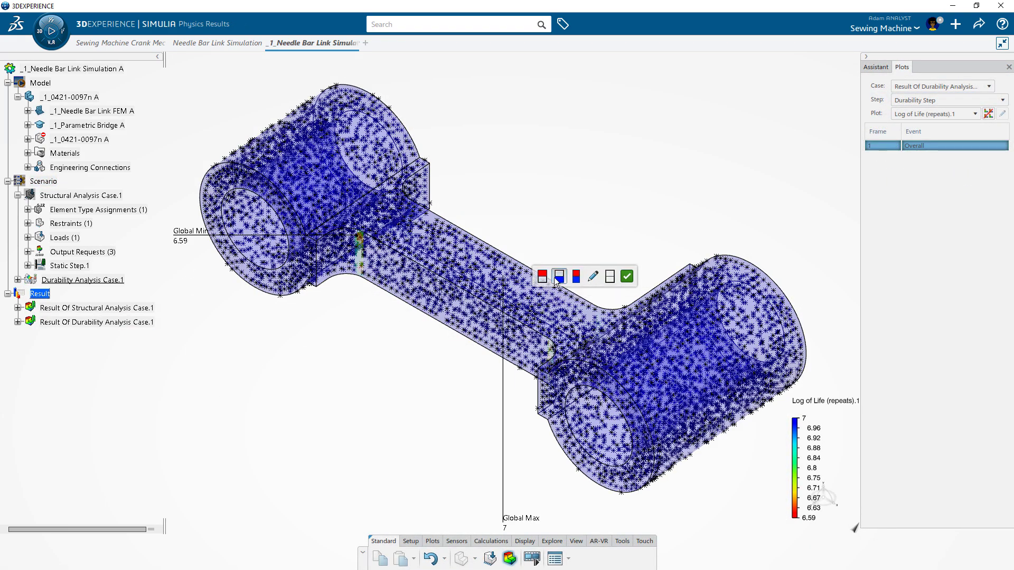
click(559, 276)
click(625, 278)
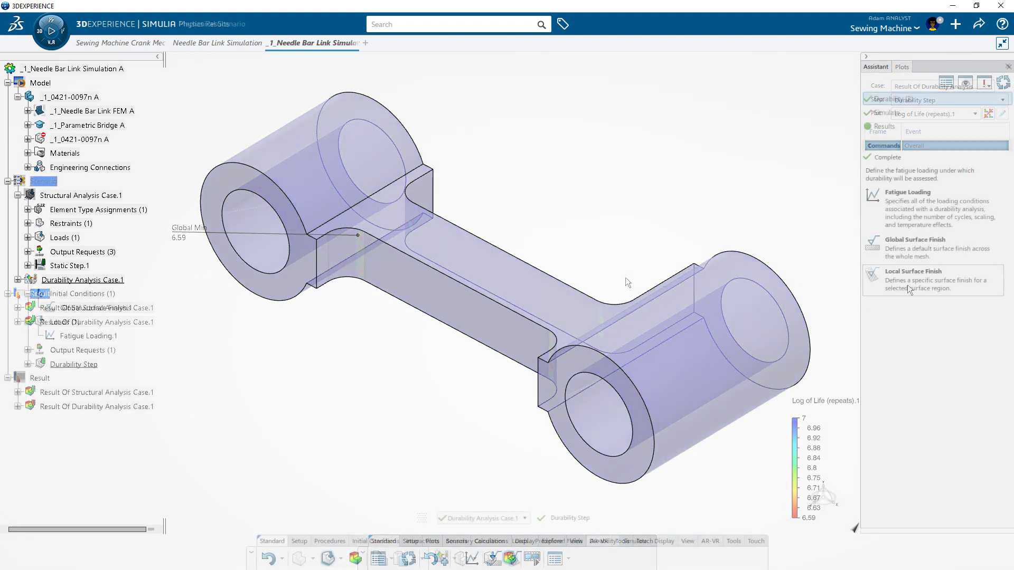
Step: Apply a Juvinall 1967 fine-ground local surface finish to the beam faces and plot Damage.1
click(207, 428)
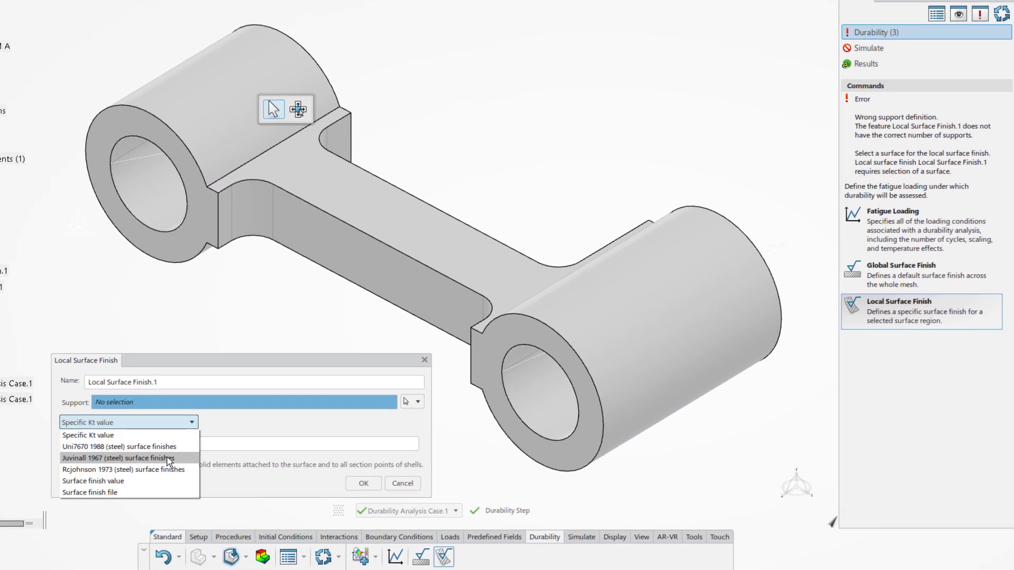
click(154, 462)
click(230, 449)
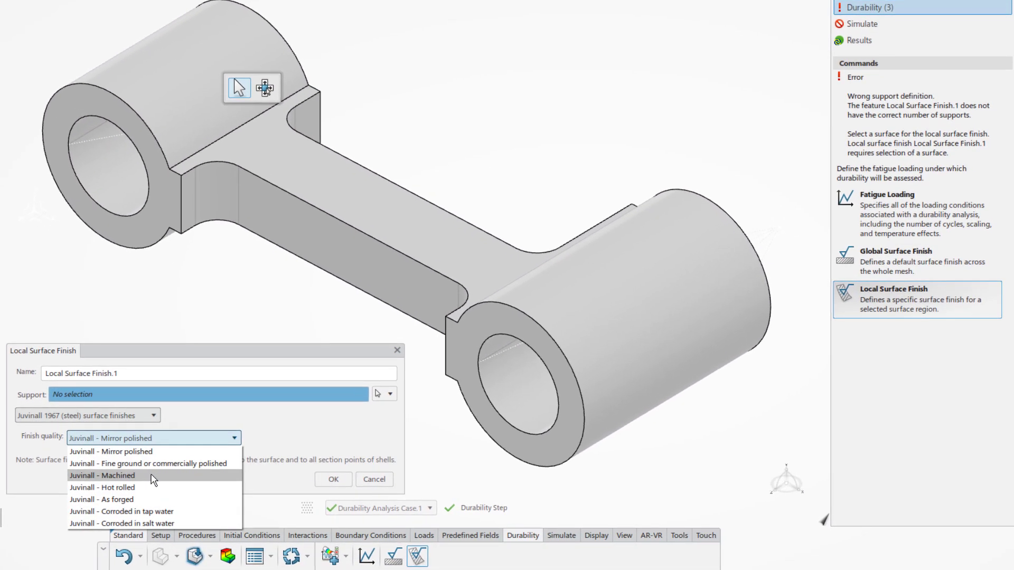
click(154, 464)
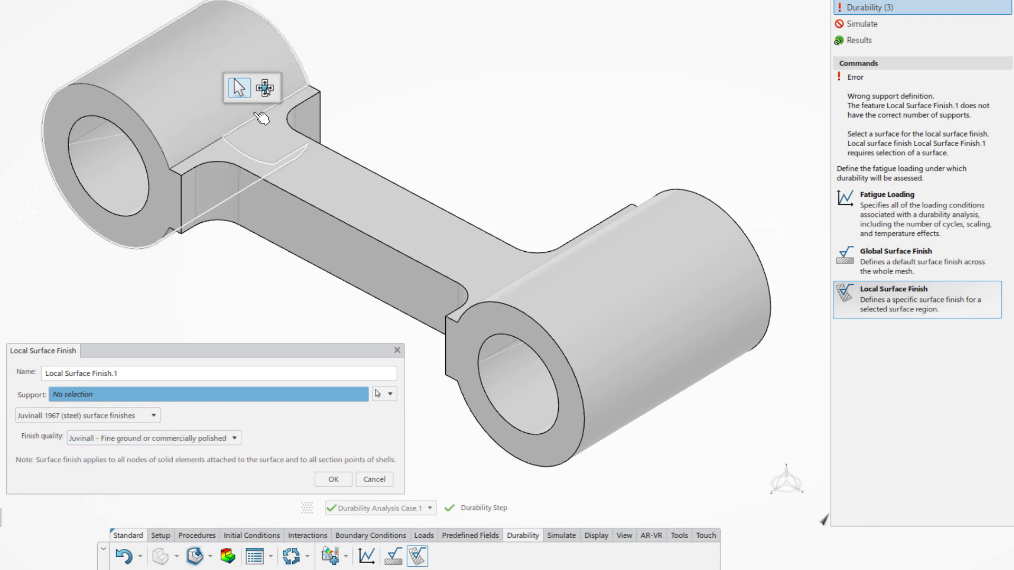
click(265, 87)
click(228, 188)
click(248, 205)
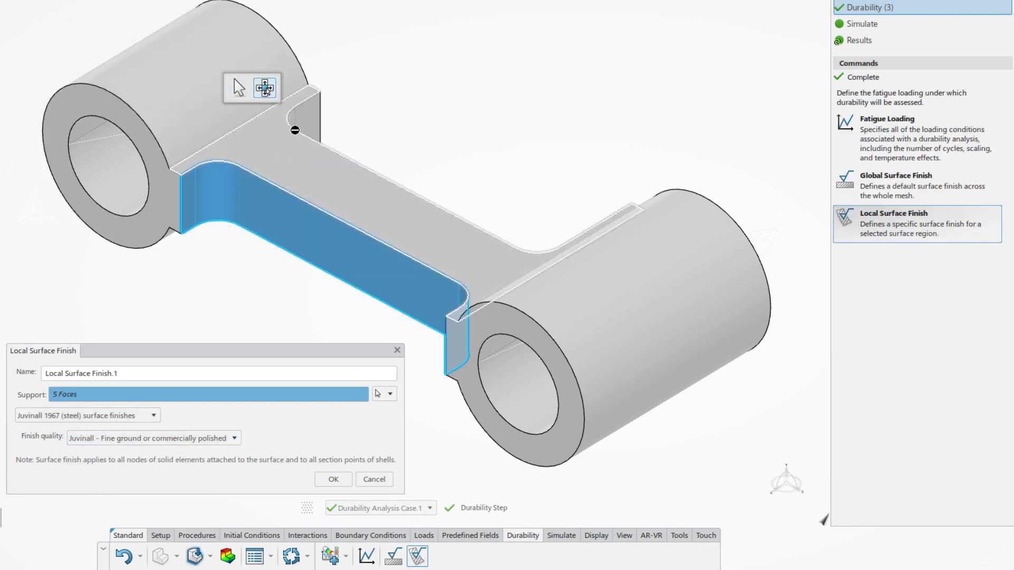
click(294, 129)
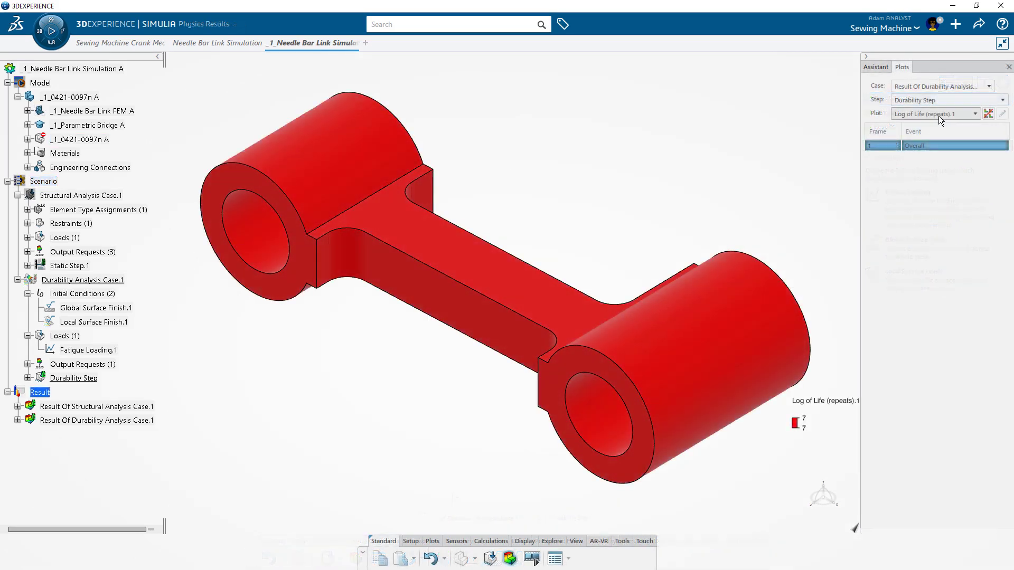
click(938, 114)
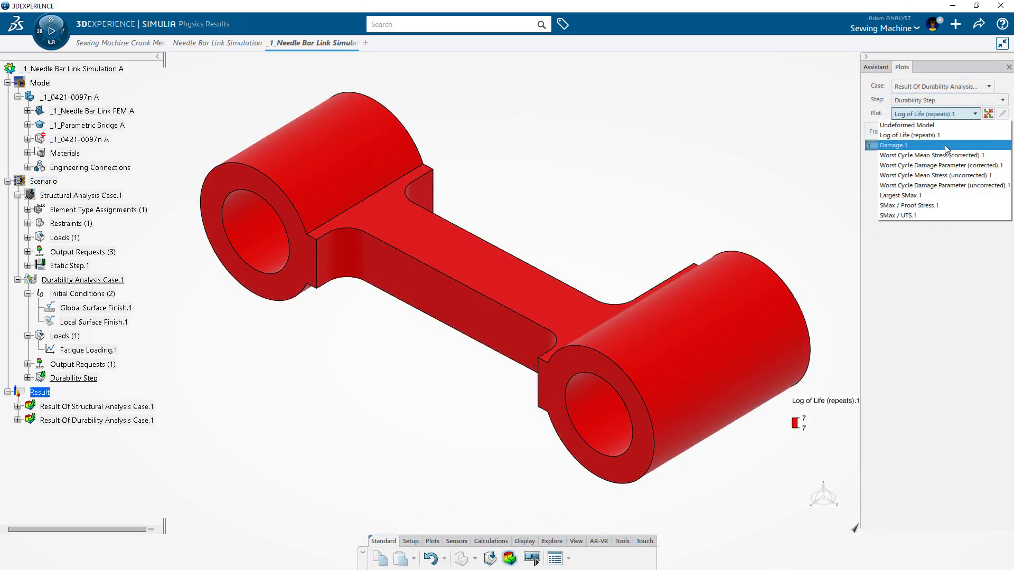
click(945, 146)
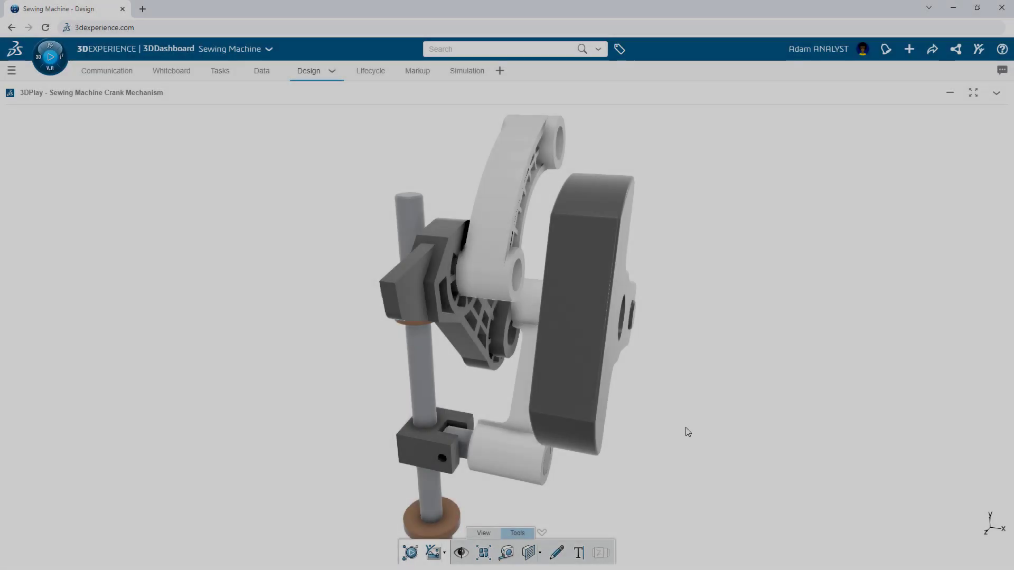
Step: Search the platform for 'crank' and turn the needle bar link review to front view
mouse_move(687, 430)
middle_down()
mouse_move(664, 429)
mouse_move(637, 489)
mouse_move(649, 330)
mouse_move(636, 100)
middle_up()
click(500, 48)
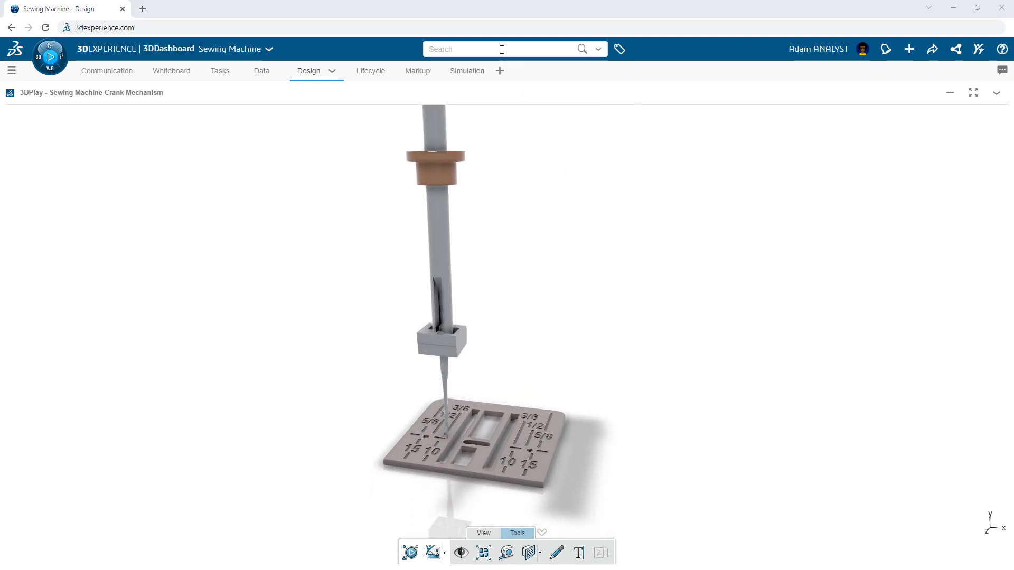
text(crank)
key(Return)
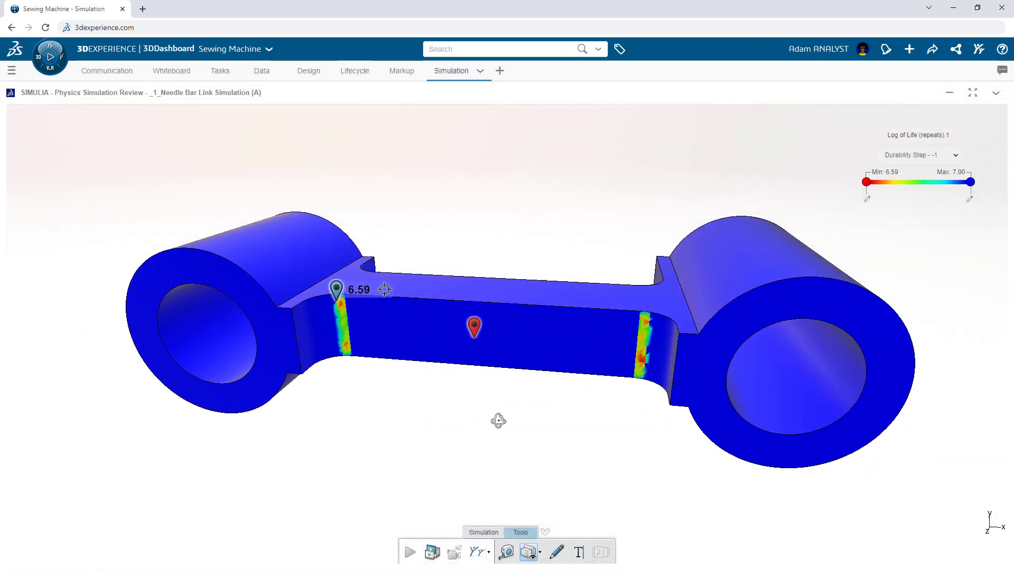
drag(498, 421, 495, 424)
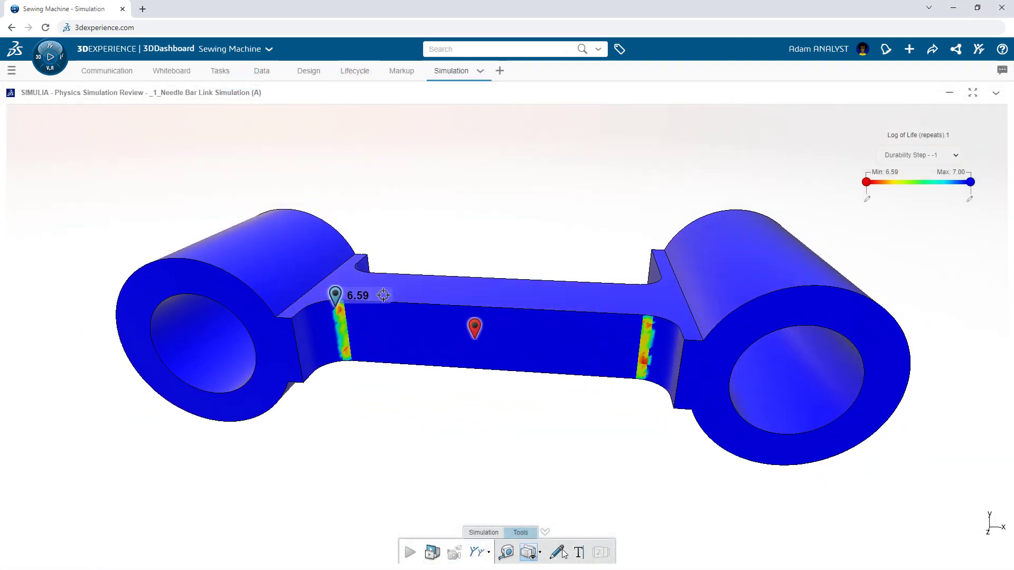
drag(523, 255, 406, 252)
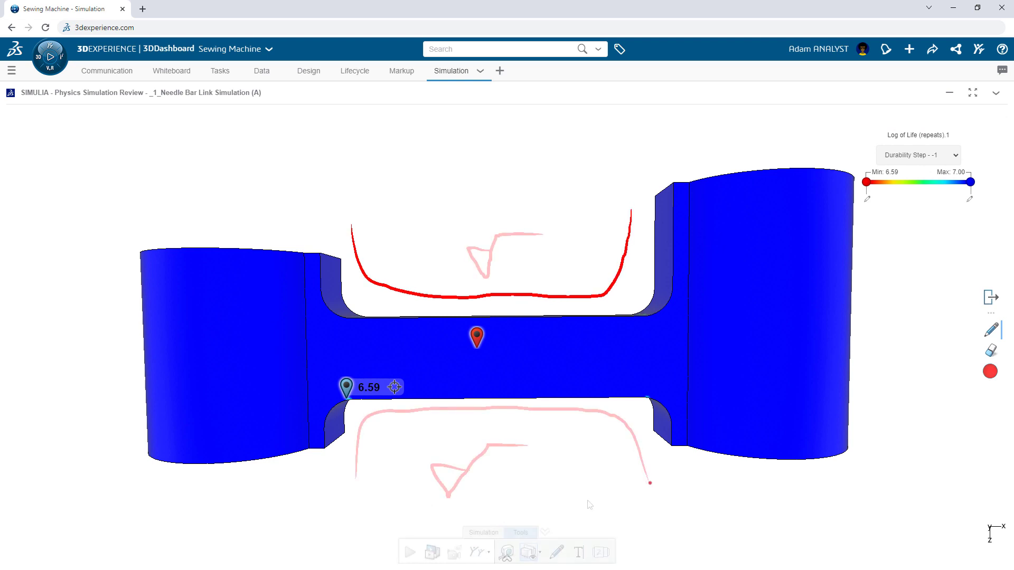
Step: Start publishing the marked-up review as SIMULATION MEDIA (3D)
click(478, 552)
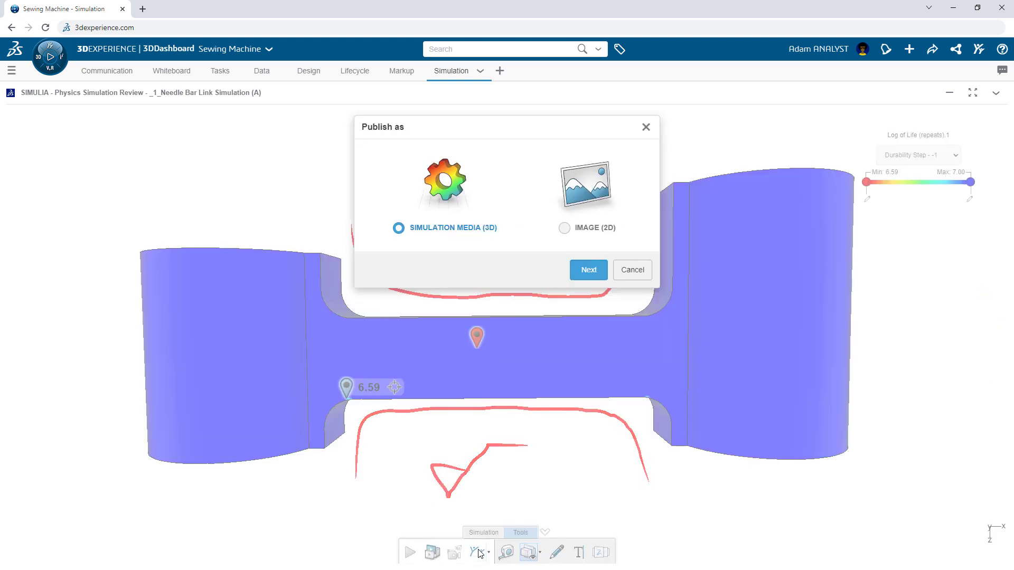
click(588, 270)
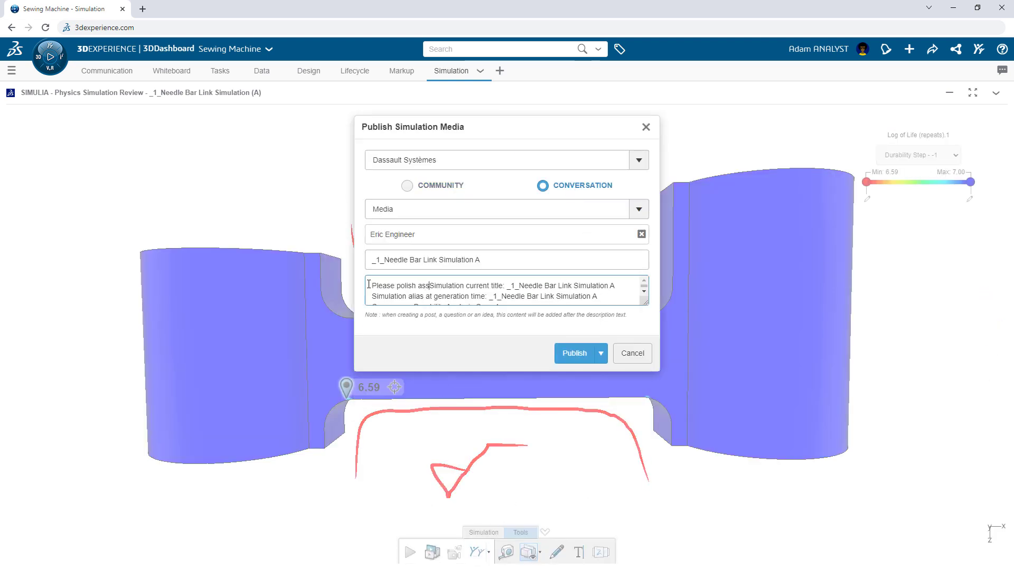